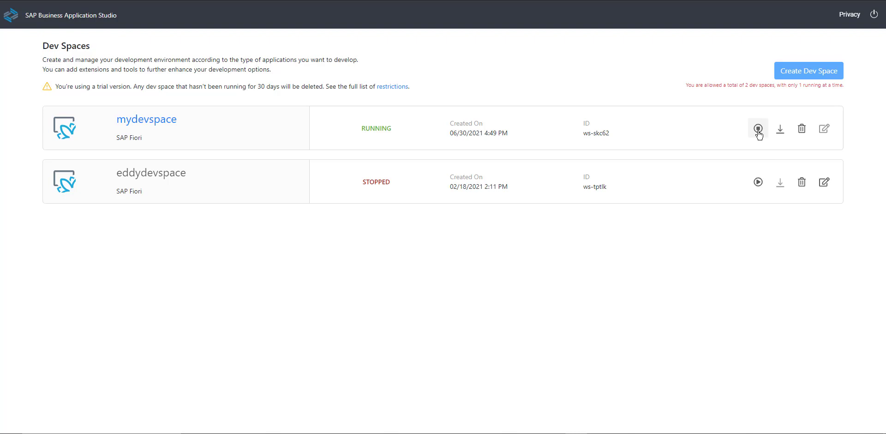
Step: Open the mydevspace dev space and the myfirstworkflow.workflow file in the FirstWF project's workflows folder
click(171, 122)
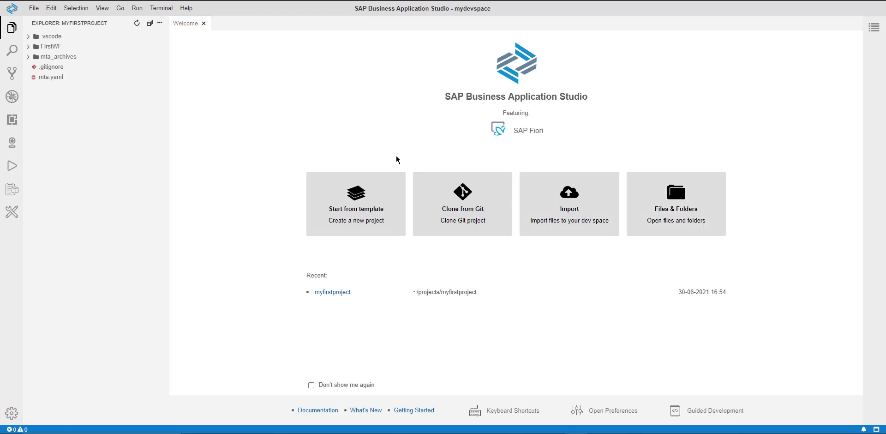
click(31, 49)
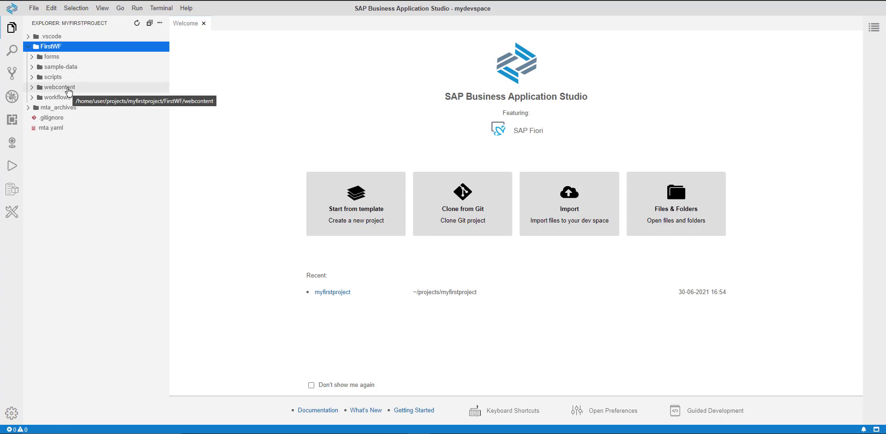
click(33, 98)
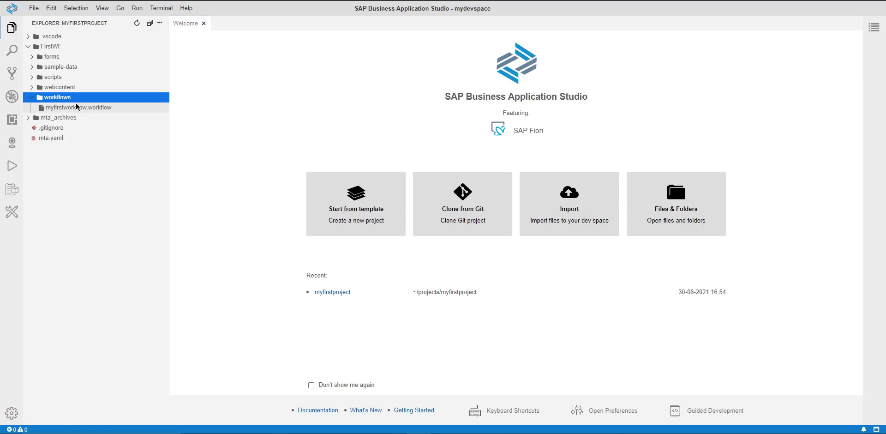
click(75, 107)
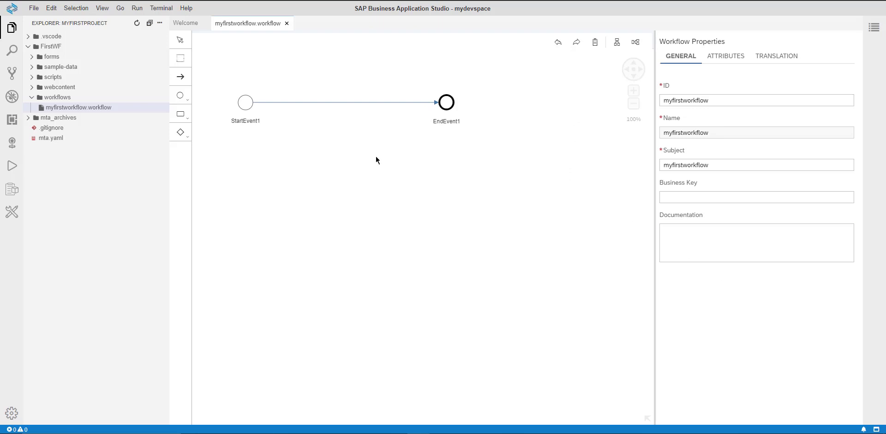
Step: Inspect the properties of the start event and the end event in the workflow diagram
click(246, 103)
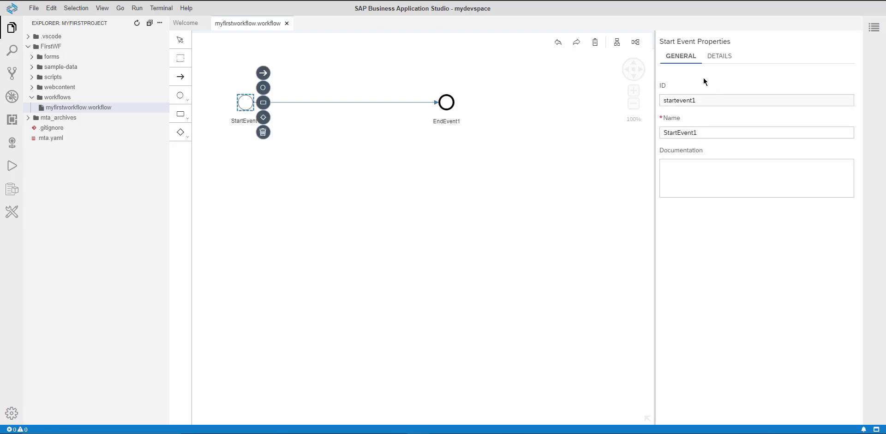
click(719, 58)
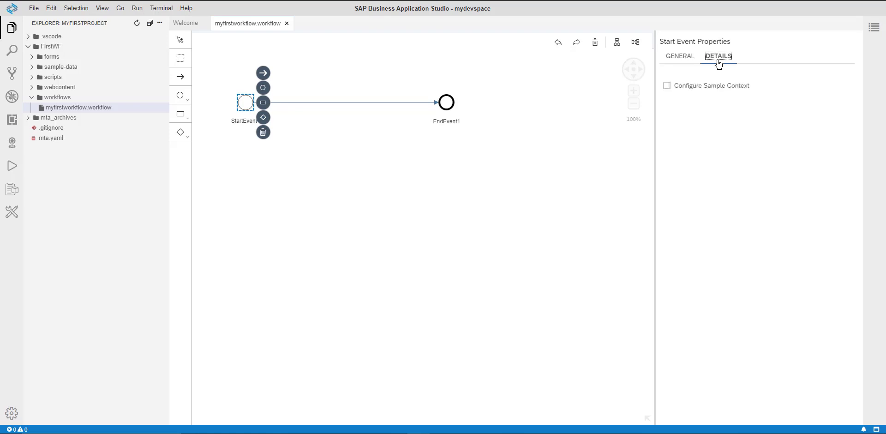
click(450, 105)
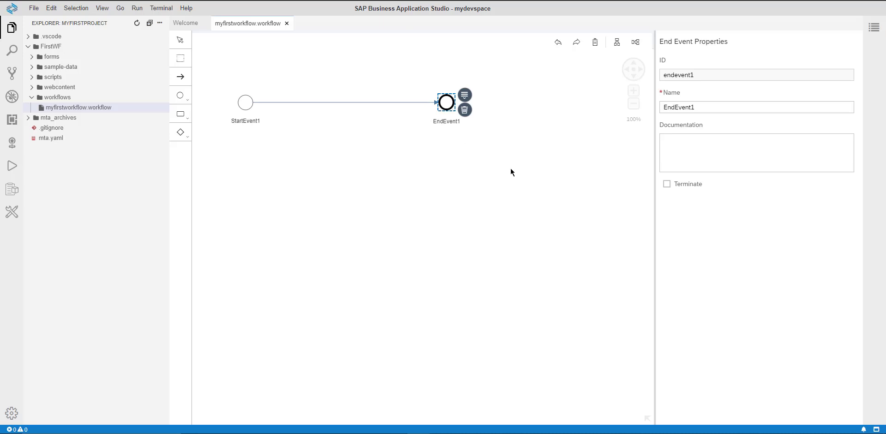
click(384, 172)
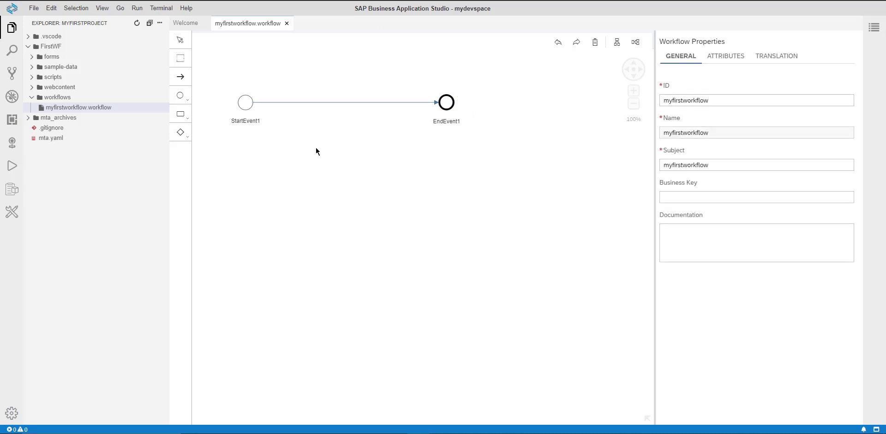
Step: Open the workflow file with the Code Editor and scroll through its JSON content
right_click(129, 112)
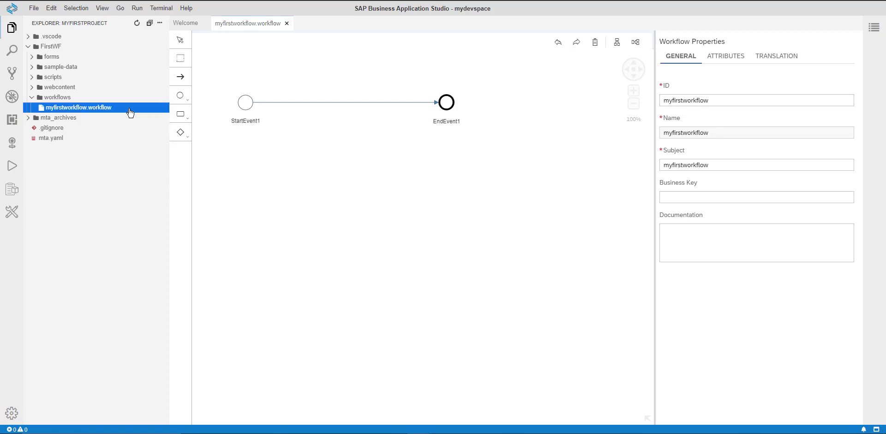
mouse_move(165, 151)
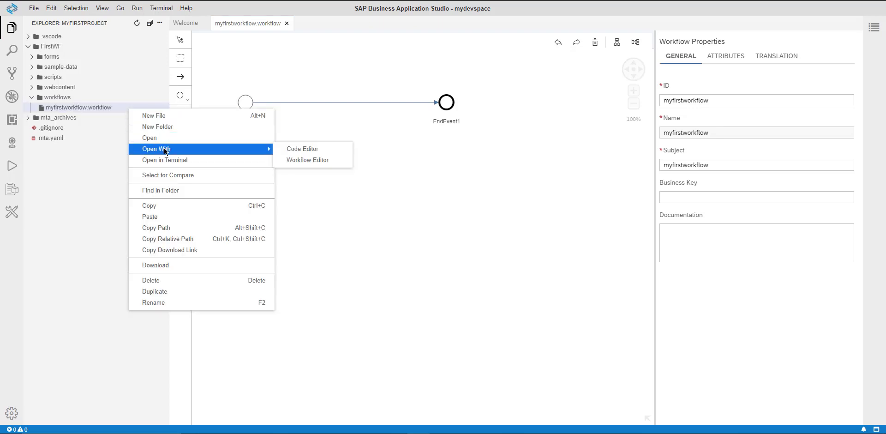
click(310, 153)
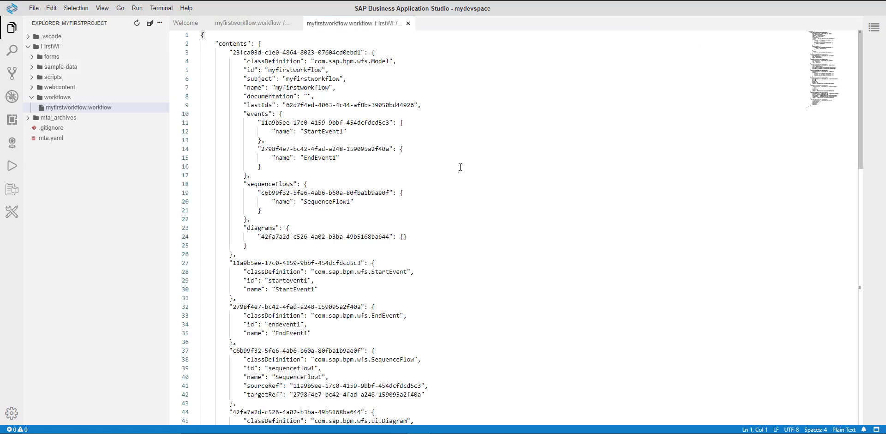
scroll(460, 167, down, 6)
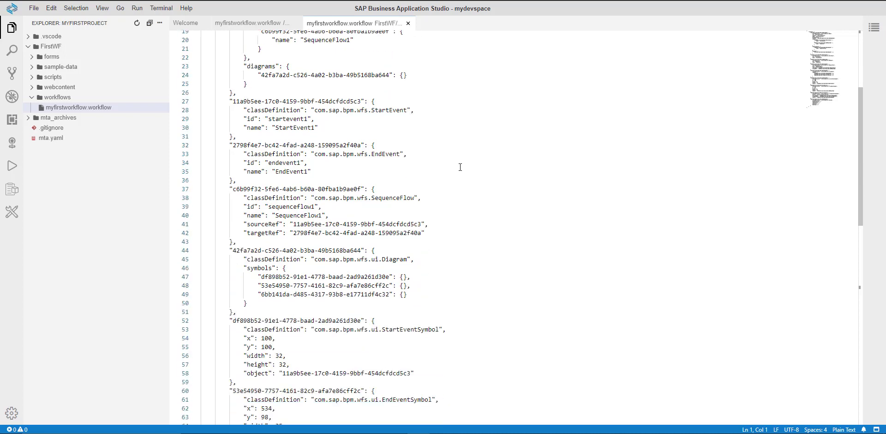
scroll(461, 167, down, 1)
scroll(460, 167, up, 5)
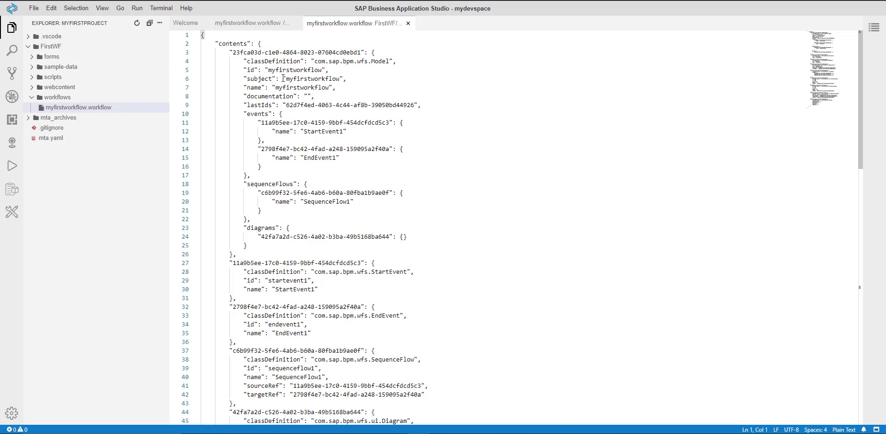
Step: Reopen the workflow file with the Workflow Editor
right_click(123, 108)
mouse_move(157, 147)
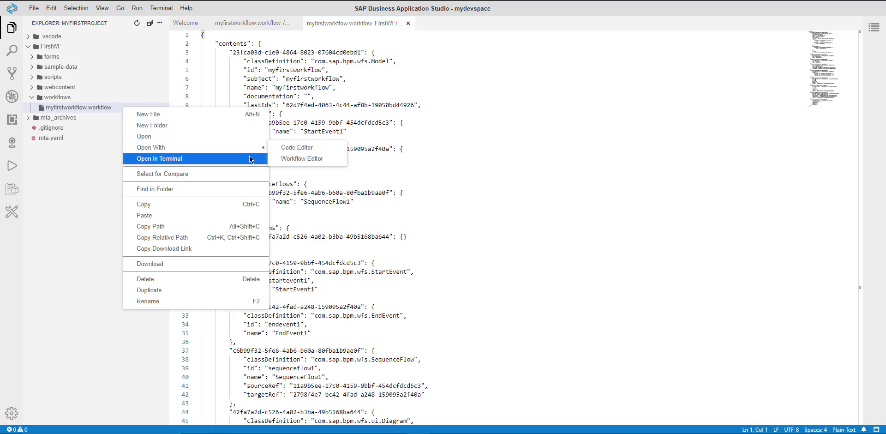
click(284, 155)
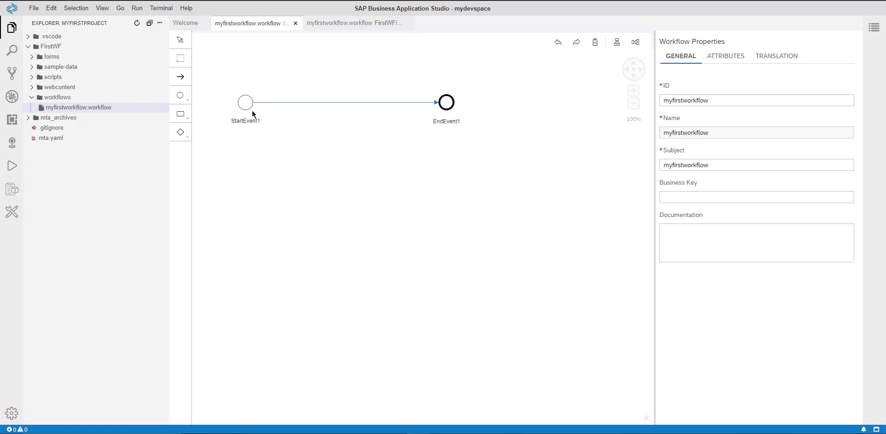
Step: Browse the start event's quick-add options for events, tasks and gateways
click(246, 104)
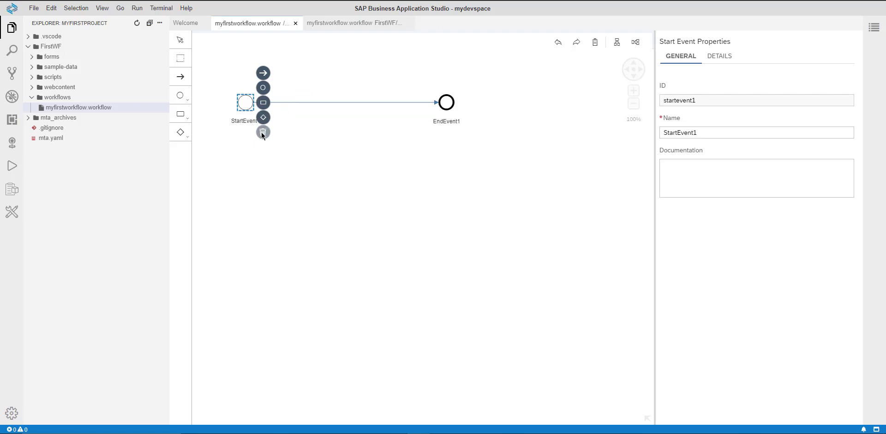
click(266, 93)
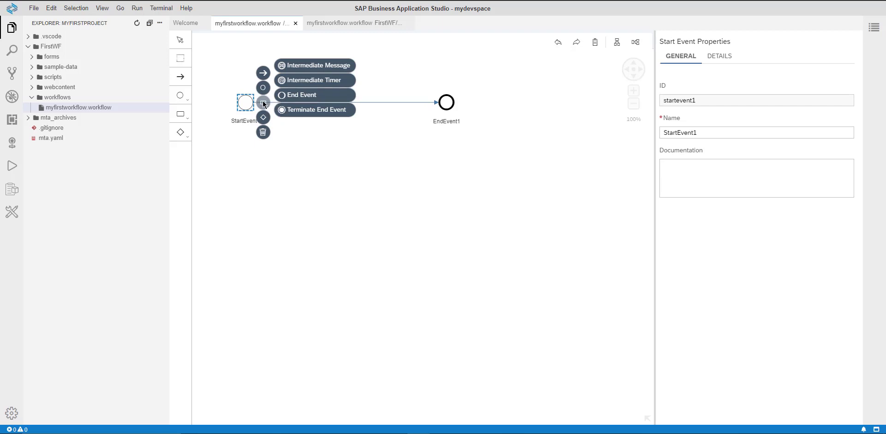
mouse_move(263, 102)
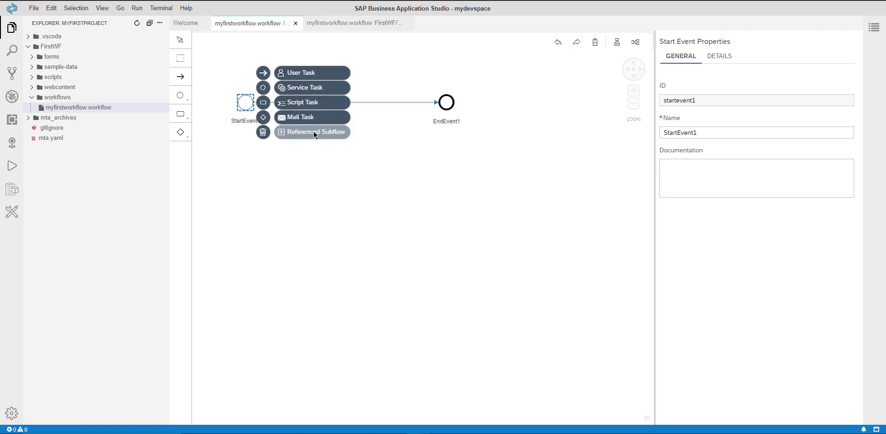
mouse_move(264, 119)
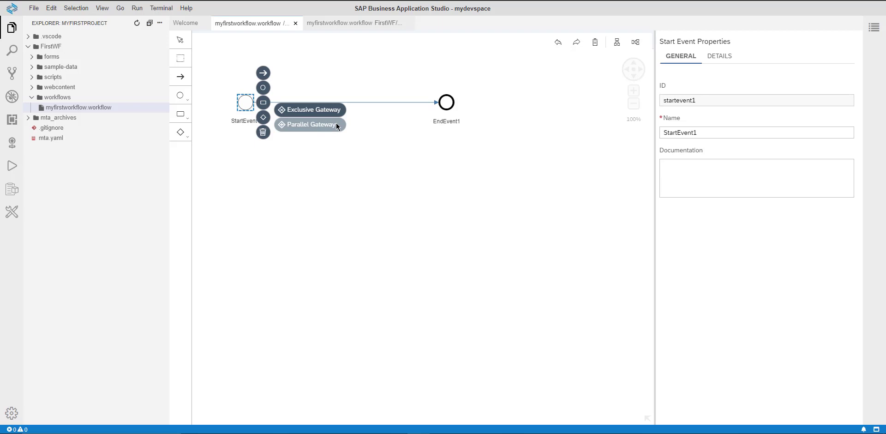
click(332, 146)
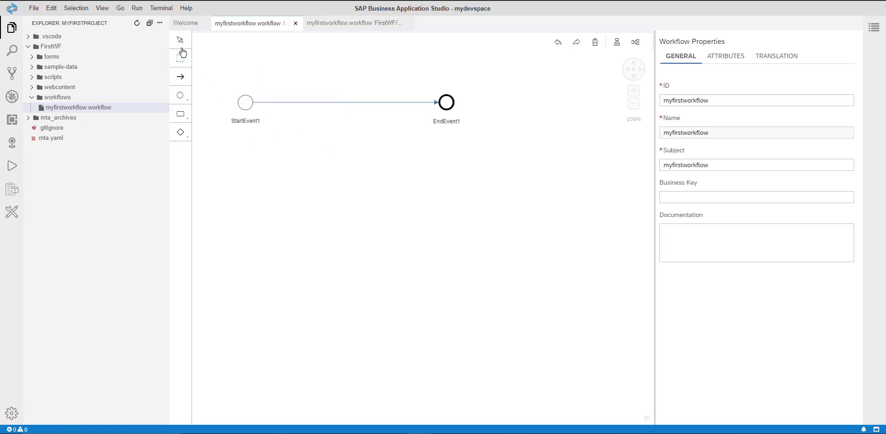
Step: Browse the palette's Events, Tasks and Gateways menus
click(244, 105)
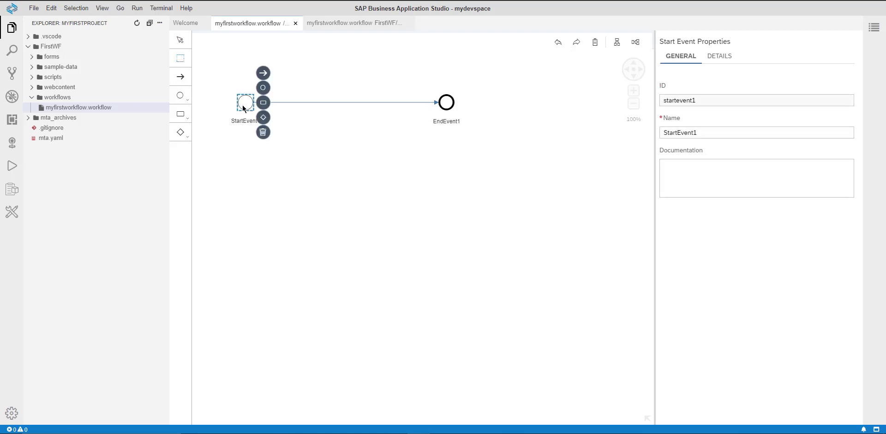
click(183, 96)
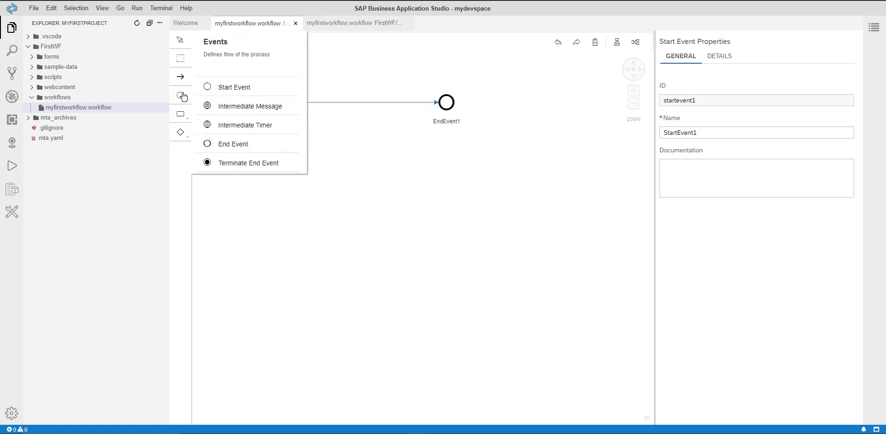
click(241, 91)
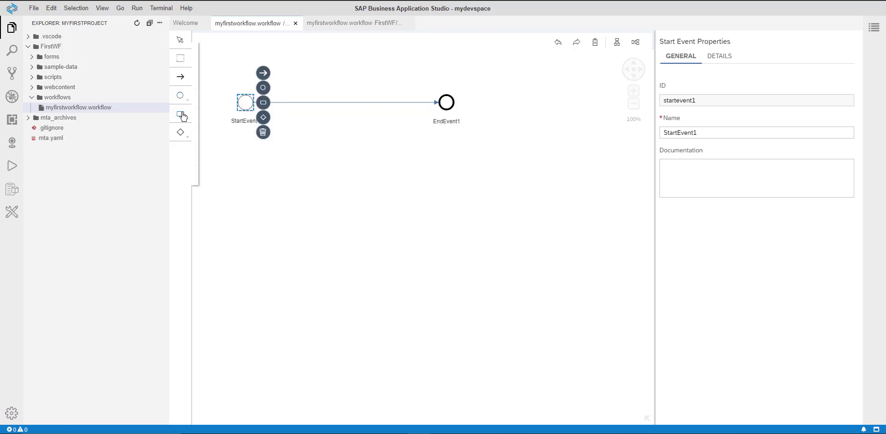
click(182, 114)
click(182, 114)
click(182, 114)
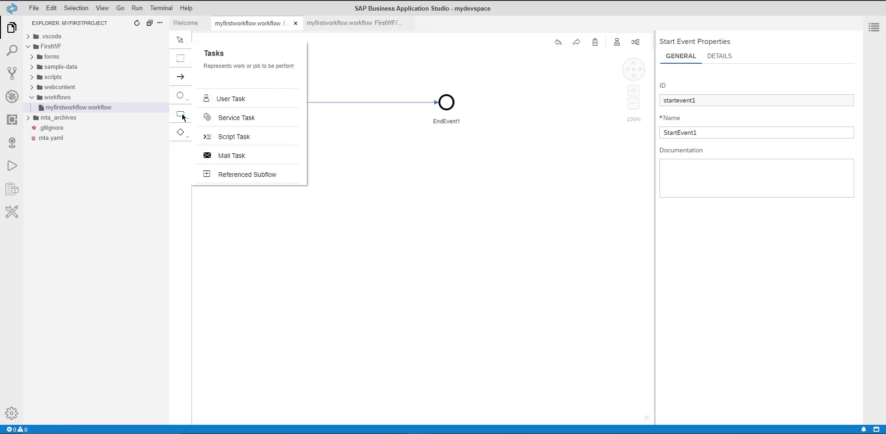
click(180, 134)
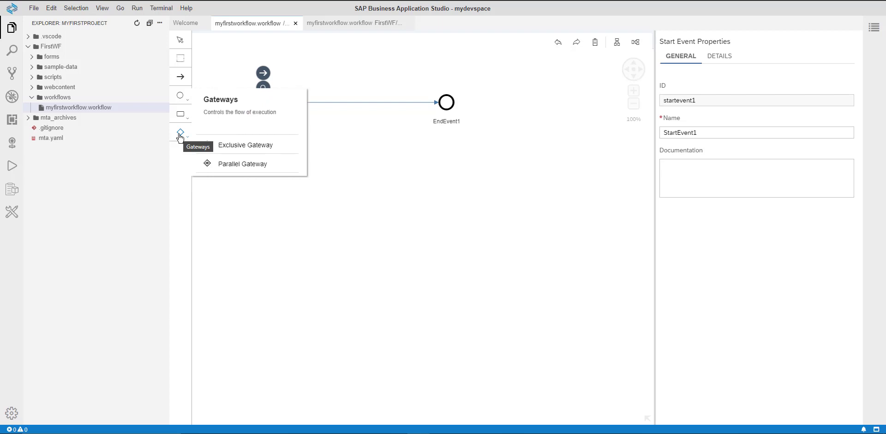
Step: Insert a Mail Task onto the connection between StartEvent1 and EndEvent1
click(190, 121)
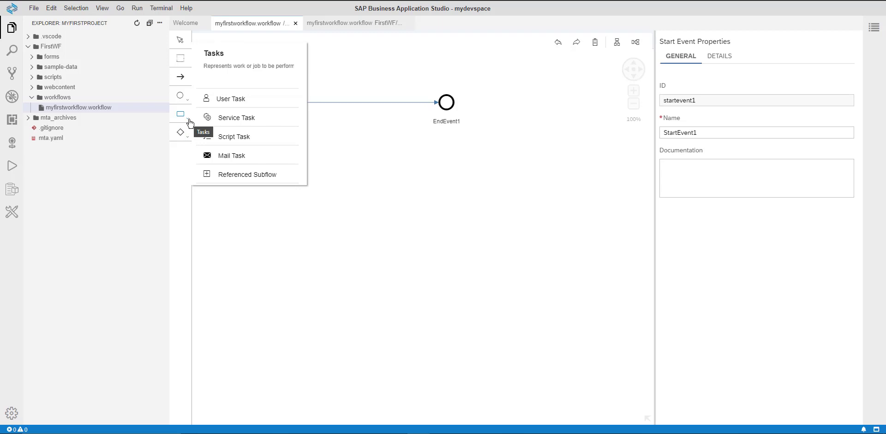
click(238, 156)
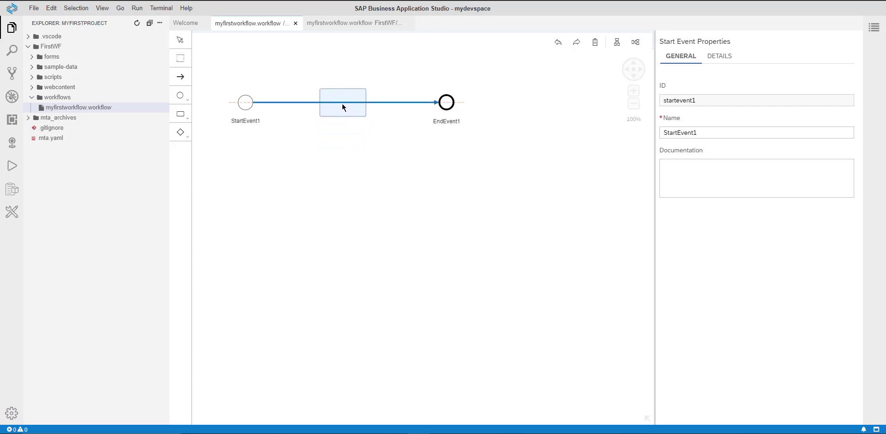
click(340, 107)
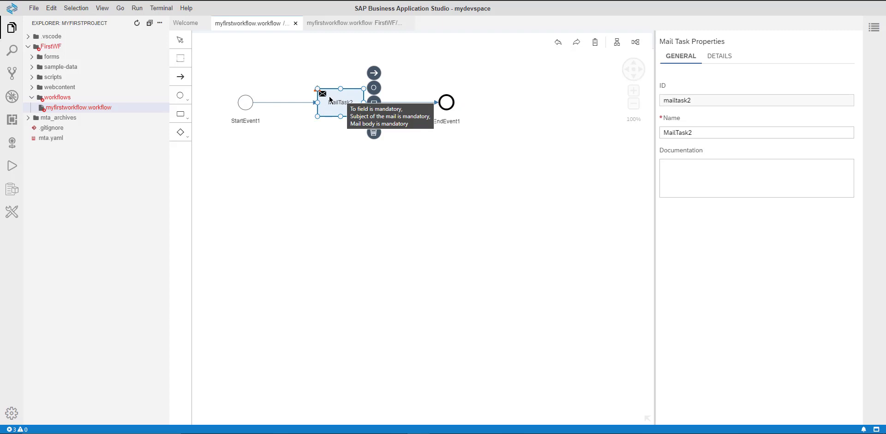
mouse_move(324, 98)
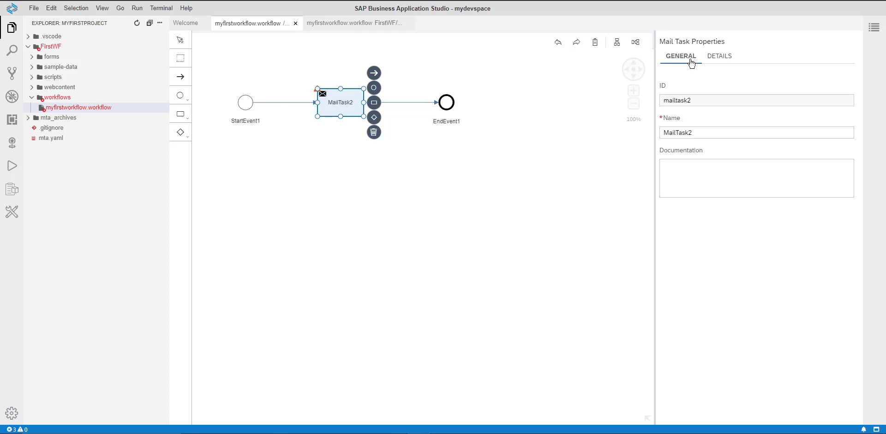
Step: Enter the recipient's e-mail address in the mail task's To field
click(719, 57)
click(697, 98)
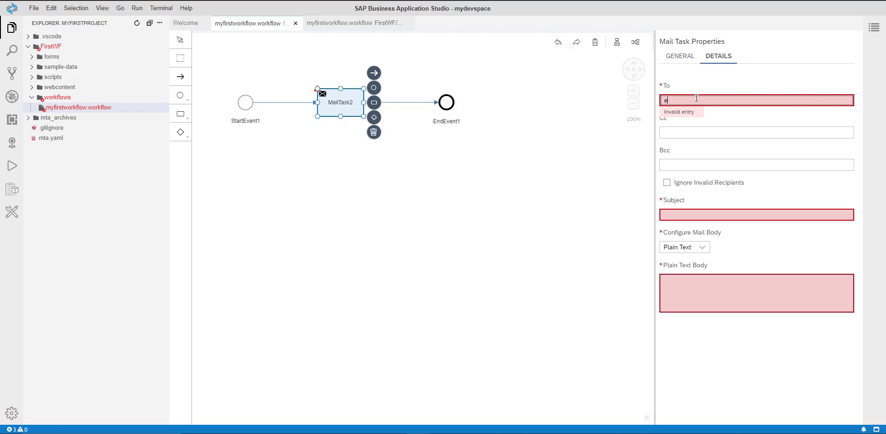
text(btp)
key(ctrl+a)
click(670, 135)
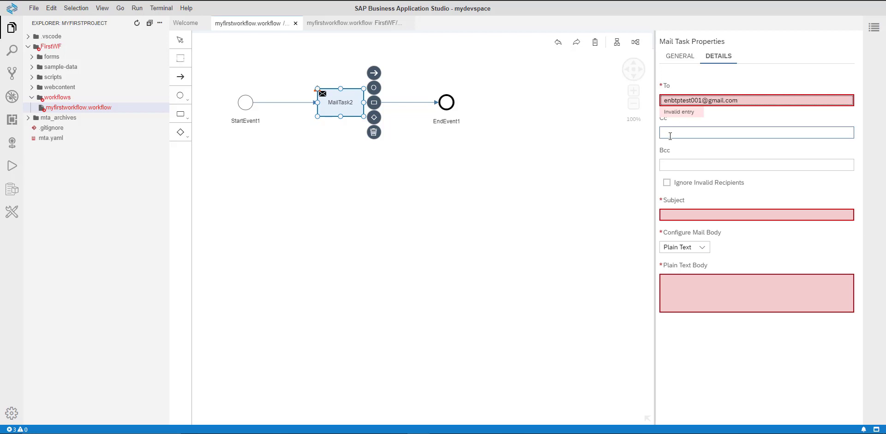
Step: Set the mail task's subject to "This is a test of our workflow"
click(672, 168)
click(685, 214)
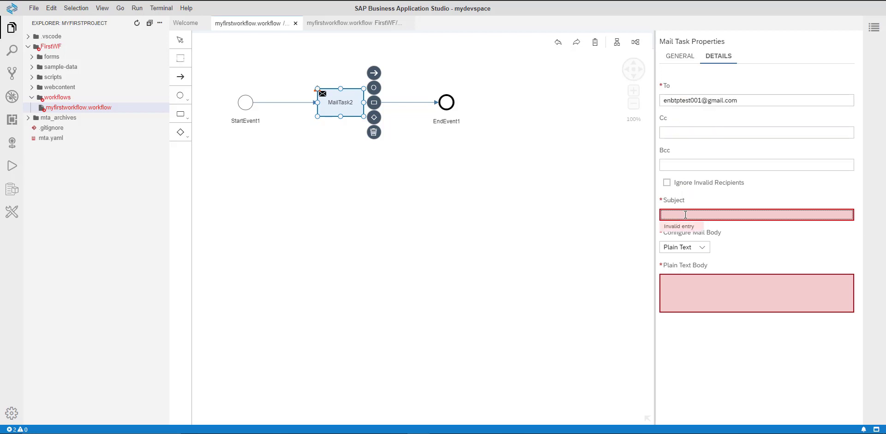
text(This is a test of our workflow)
Step: Switch the mail body type from Plain Text to HTML
click(695, 282)
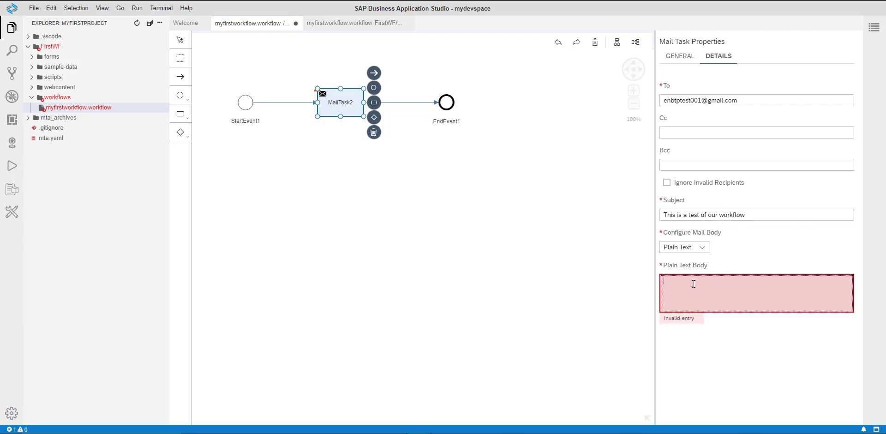
click(703, 250)
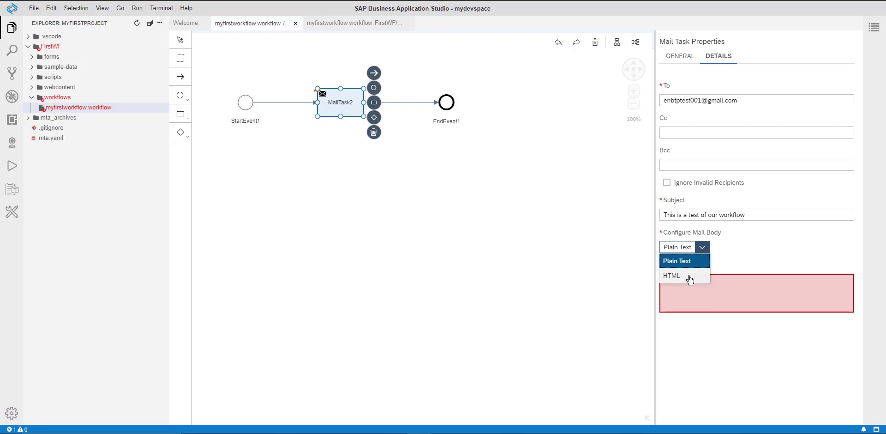
click(686, 275)
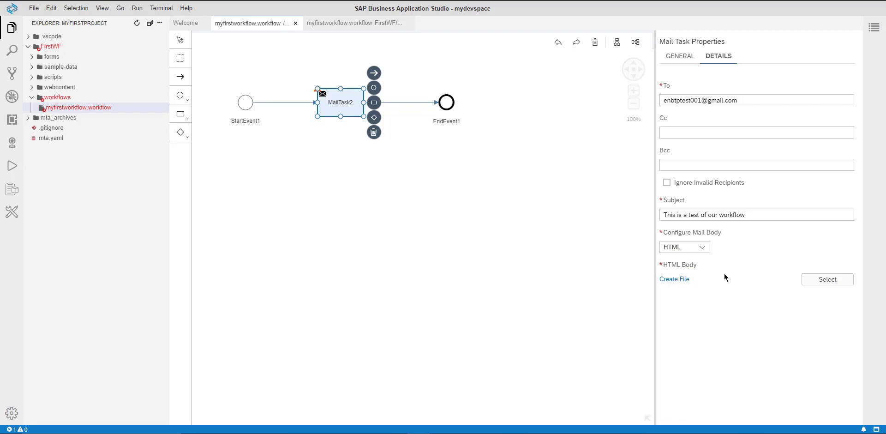
Step: Switch the mail body back to Plain Text and enter the body text "This is a test of my first workflow"
click(700, 247)
click(692, 262)
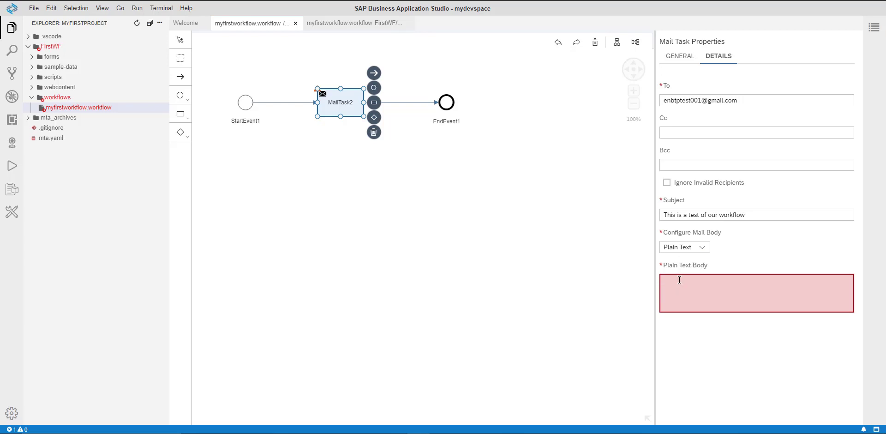
click(680, 280)
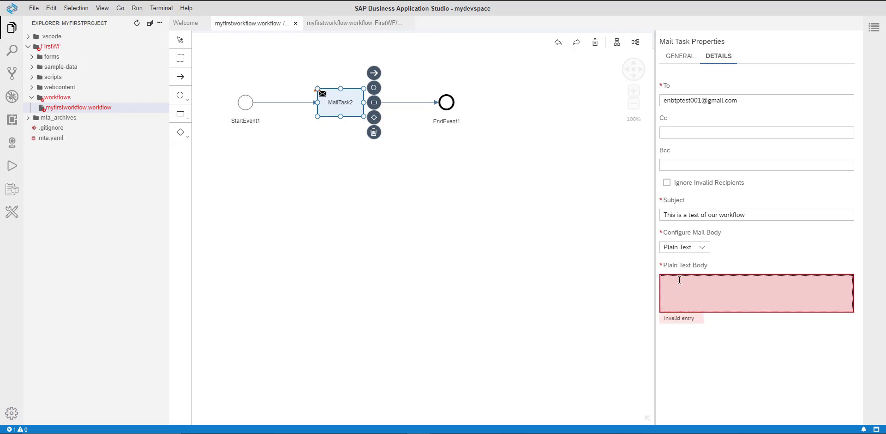
text(Thi)
text(s is a test of m)
text(y fo)
text(rst)
text( workflow)
click(723, 303)
Step: Build the MTA project from mta.yaml and expand the generated mta_archives folder
right_click(57, 145)
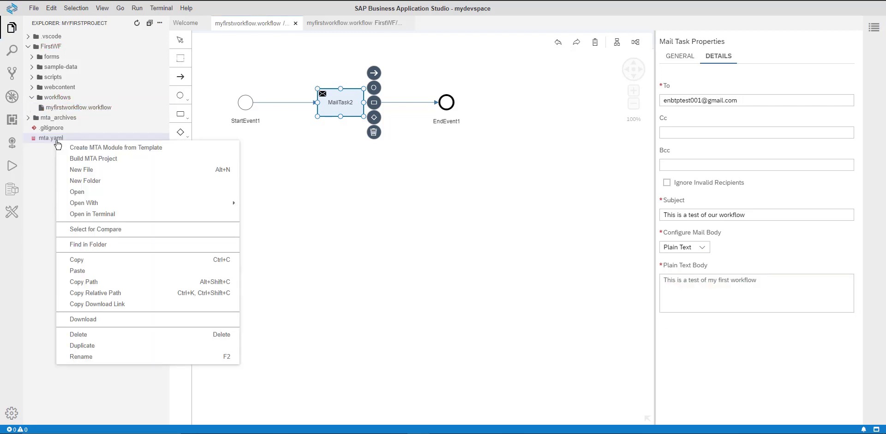
click(86, 158)
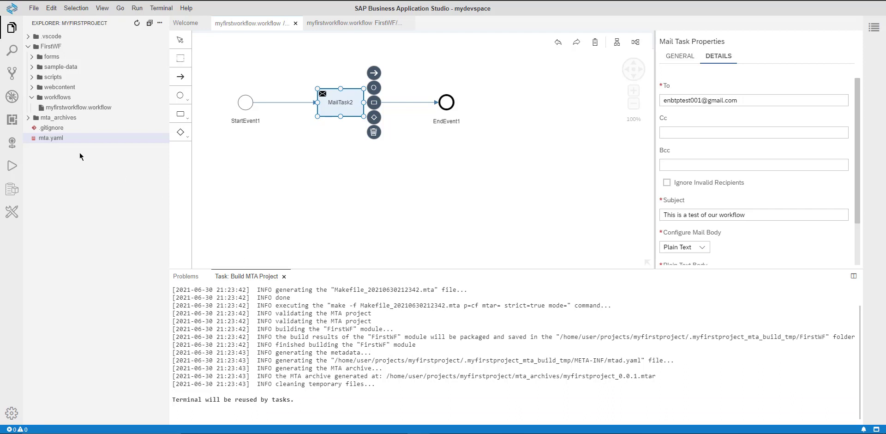
click(28, 119)
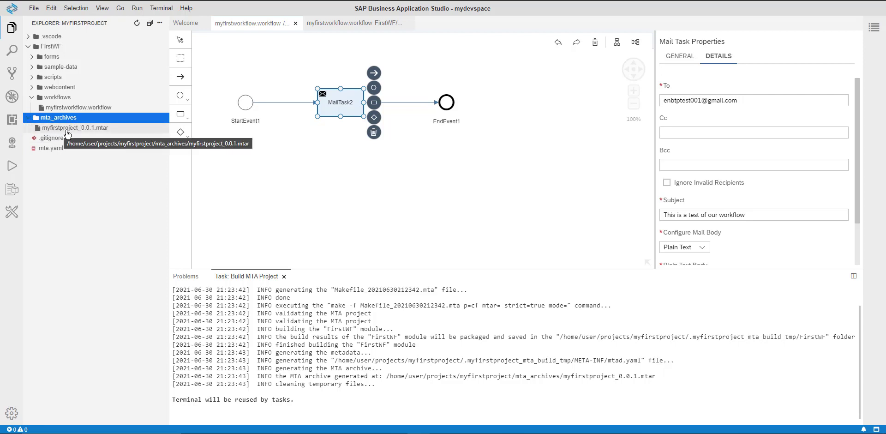
right_click(105, 133)
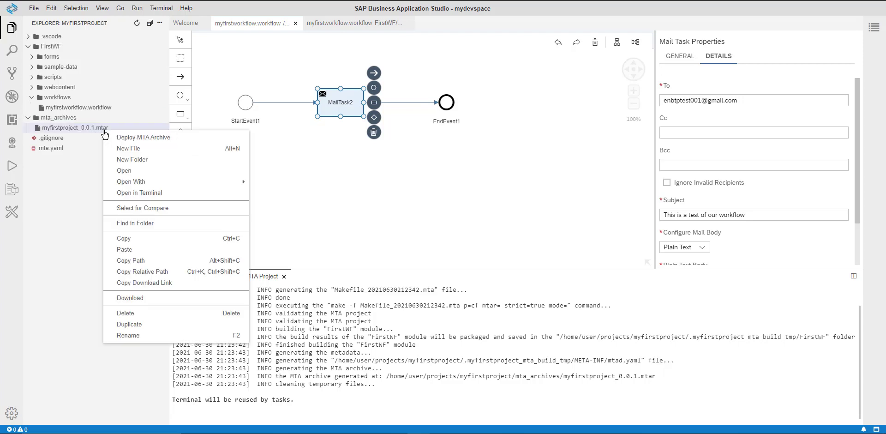
click(131, 141)
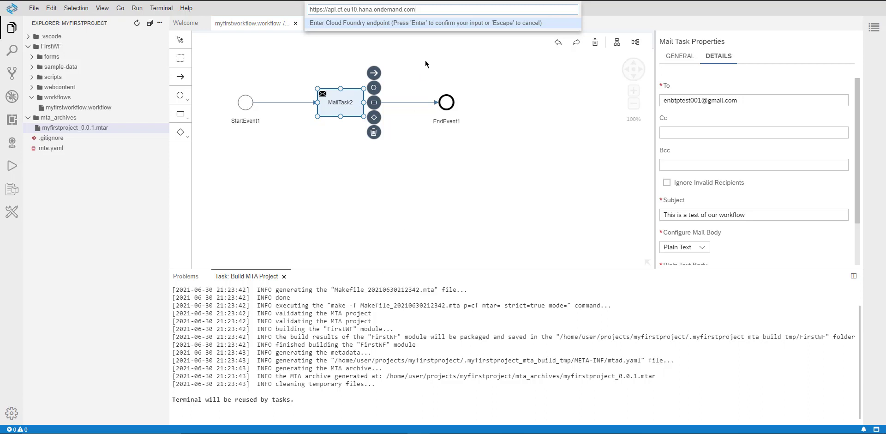
drag(430, 11, 294, 7)
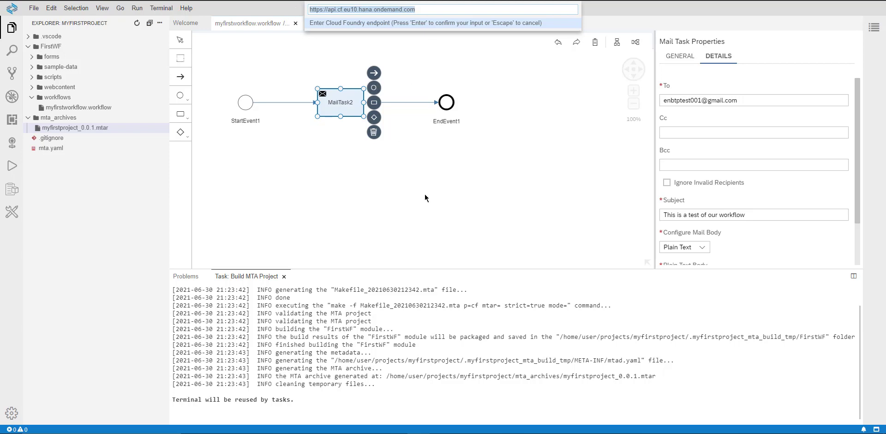
text(https://api.cf.eu10.hana.ondemand.com)
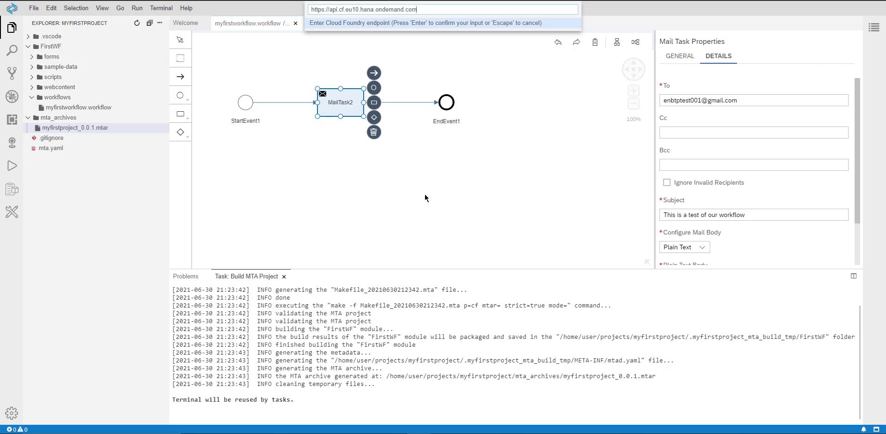
key(Return)
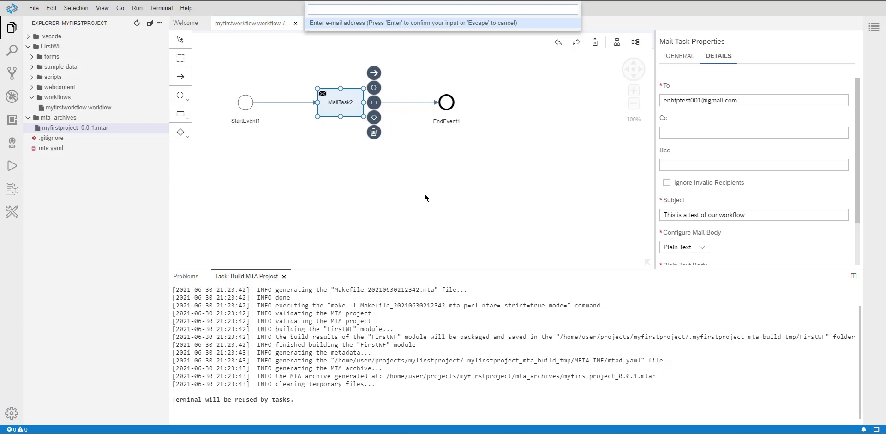
key(Return)
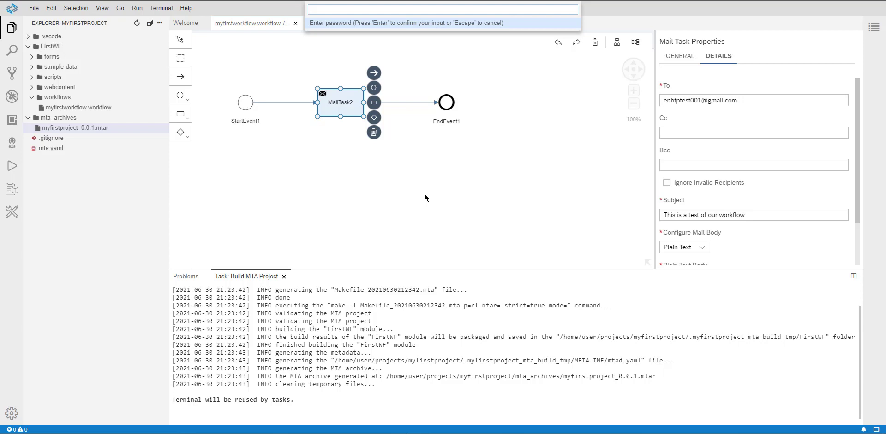
text(•••••••••••)
key(Return)
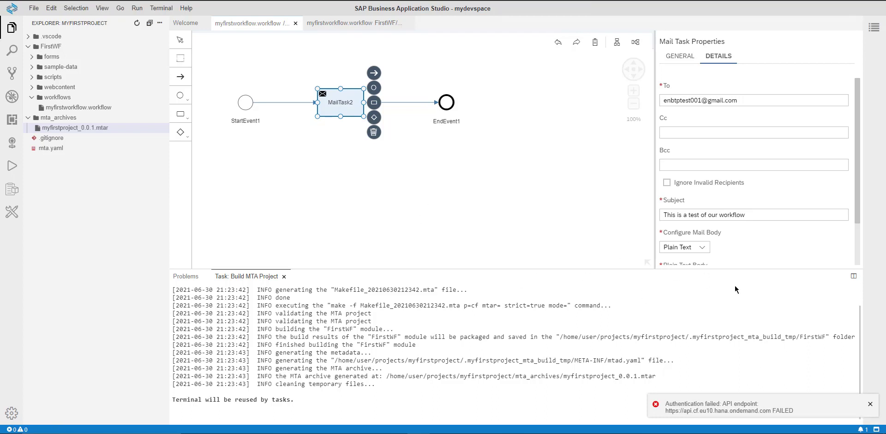
Step: Deploy the MTA archive again, confirming the Cloud Foundry endpoint and entering the account e-mail address and password
right_click(80, 133)
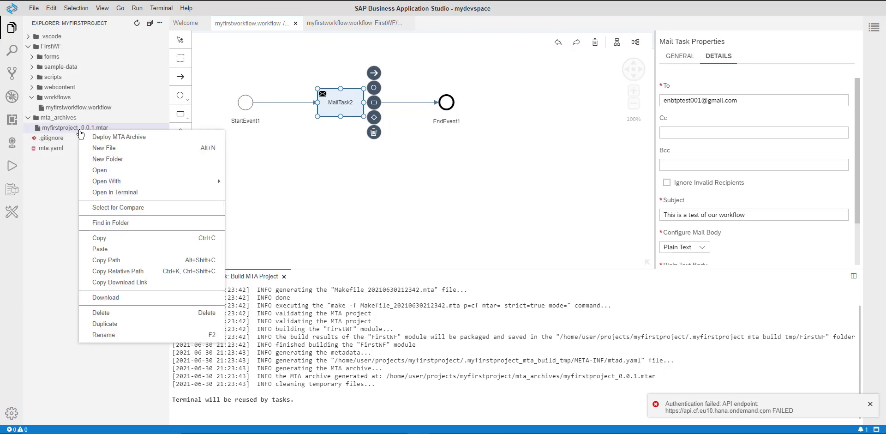
click(107, 137)
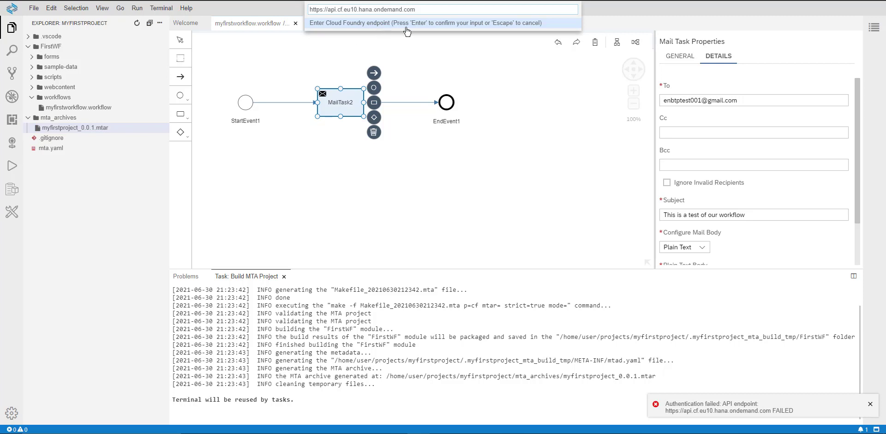
key(Return)
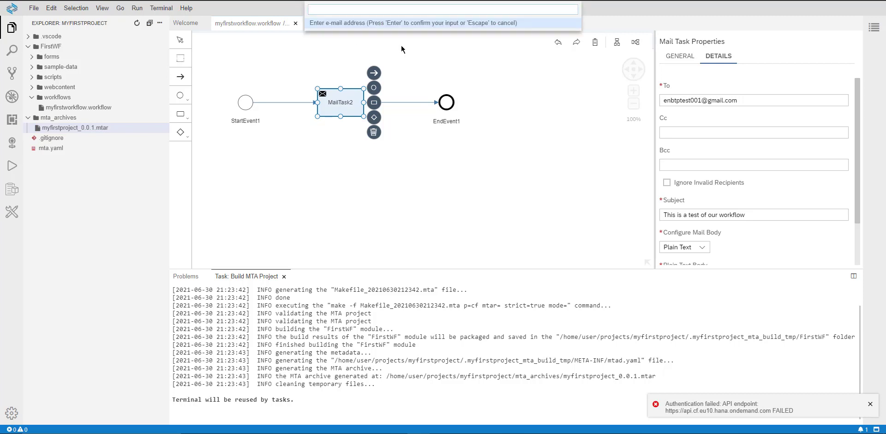
key(Return)
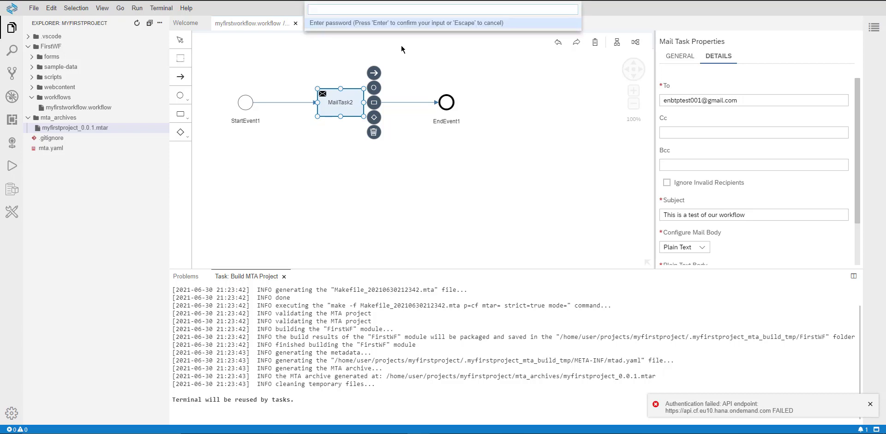
text(•••••••)
key(BackSpace)
key(BackSpace)
key(BackSpace)
key(BackSpace)
key(BackSpace)
key(BackSpace)
text(••••••••••)
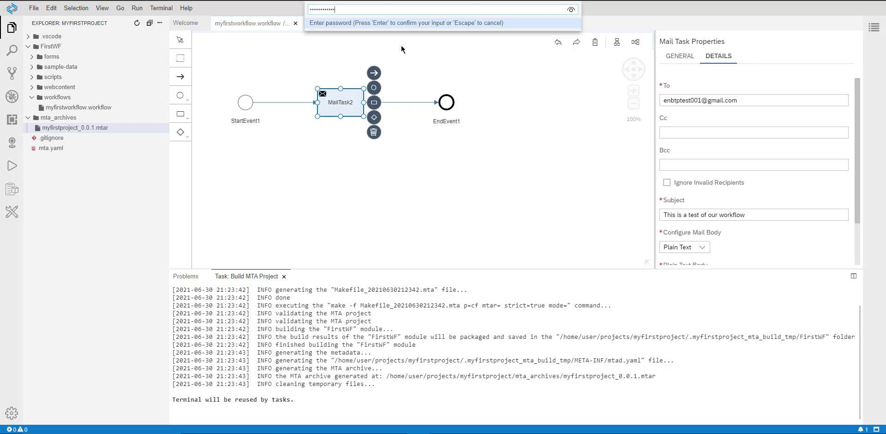
key(Return)
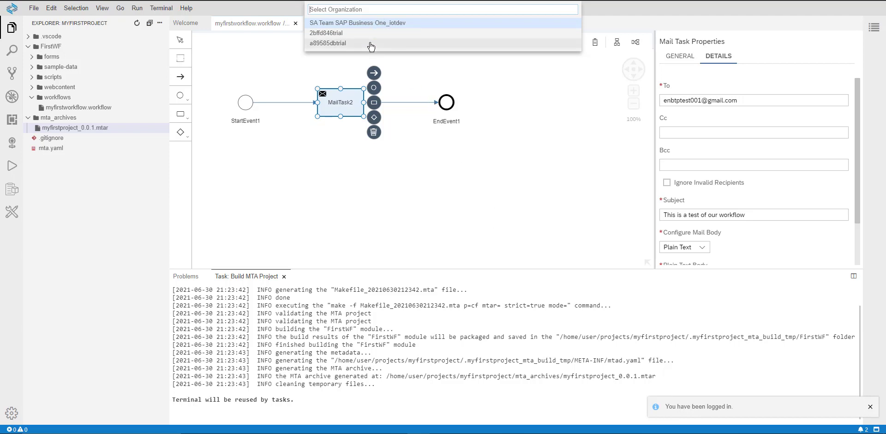
Step: Choose the trial organization and the dev space as the deployment target
click(334, 44)
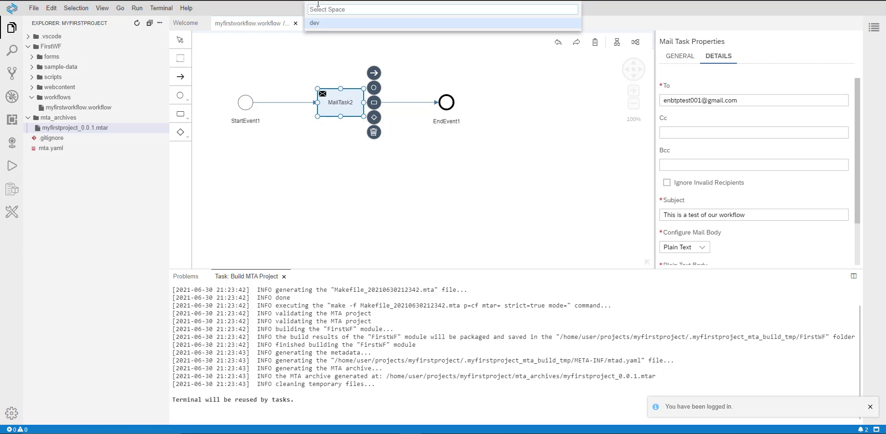
click(319, 26)
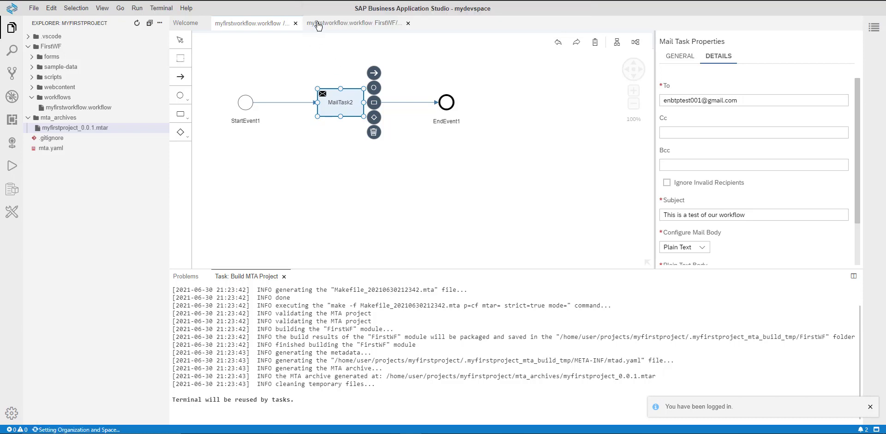